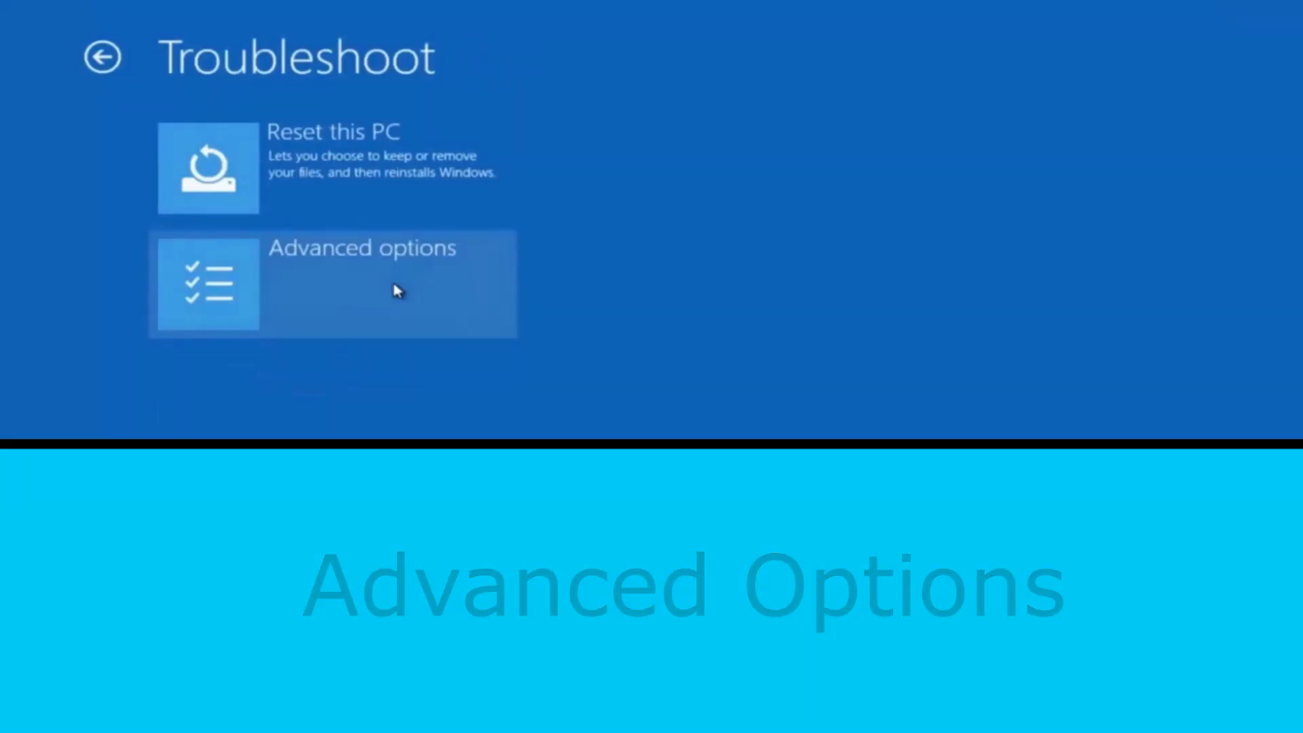
# Step: Choose Troubleshoot on the recovery screen to reach Reset this PC and Advanced options
pyautogui.click(395, 290)
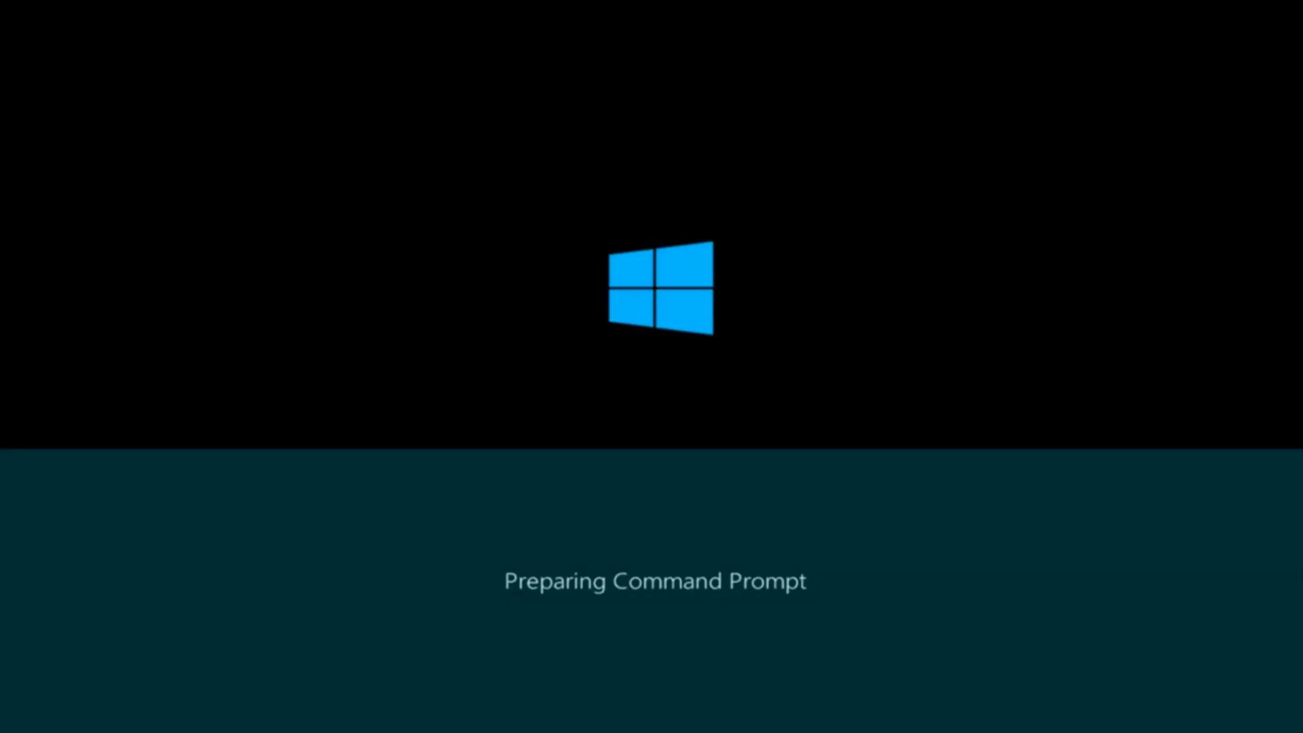
pyautogui.write('bootrec /fixmbr')
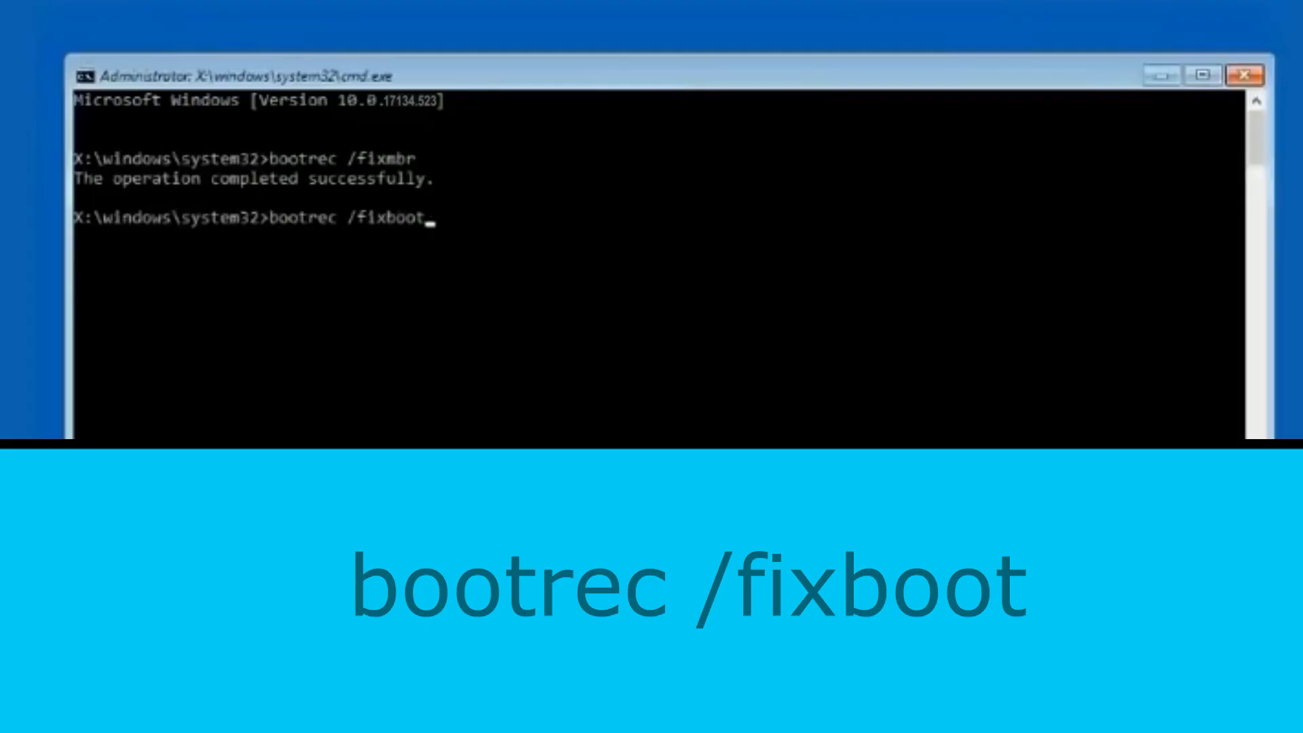
# Step: Run bootrec /fixboot to repair the boot sector after bootrec /fixmbr
pyautogui.press('Return')
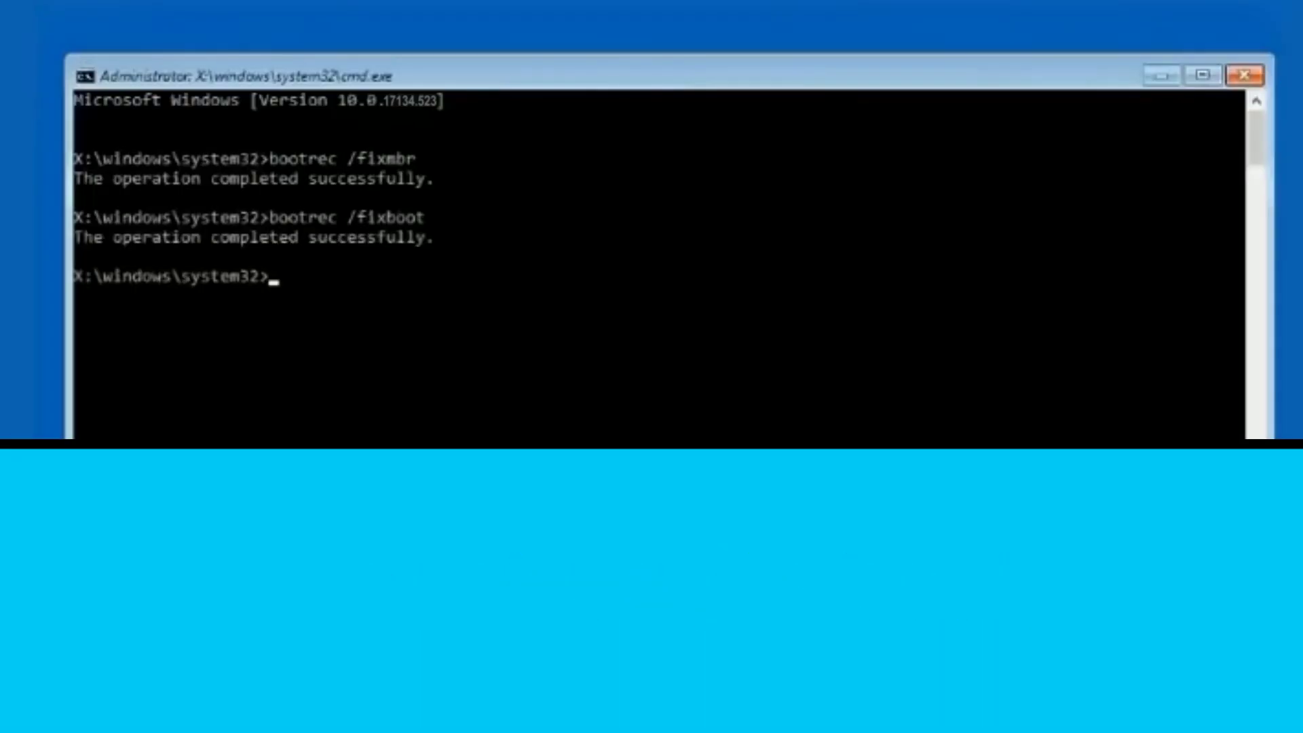
pyautogui.write('bcdedi')
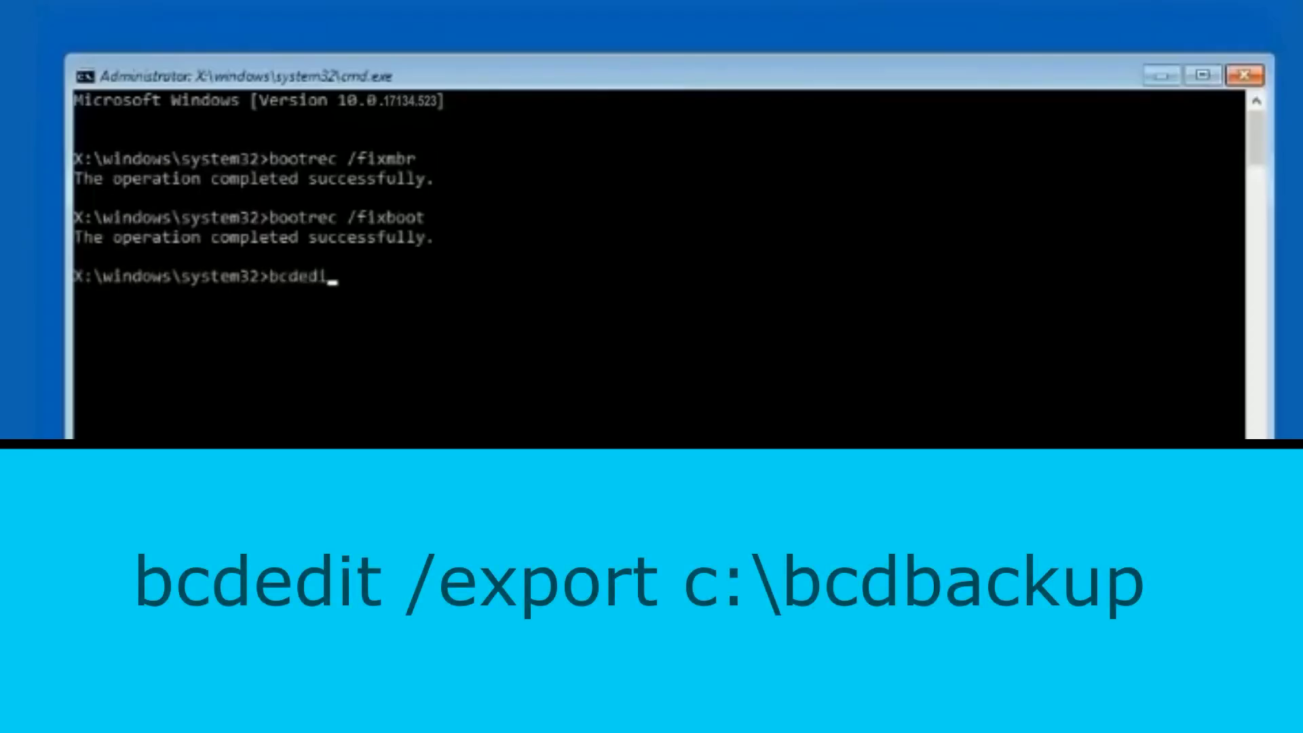
pyautogui.write('t /export c:')
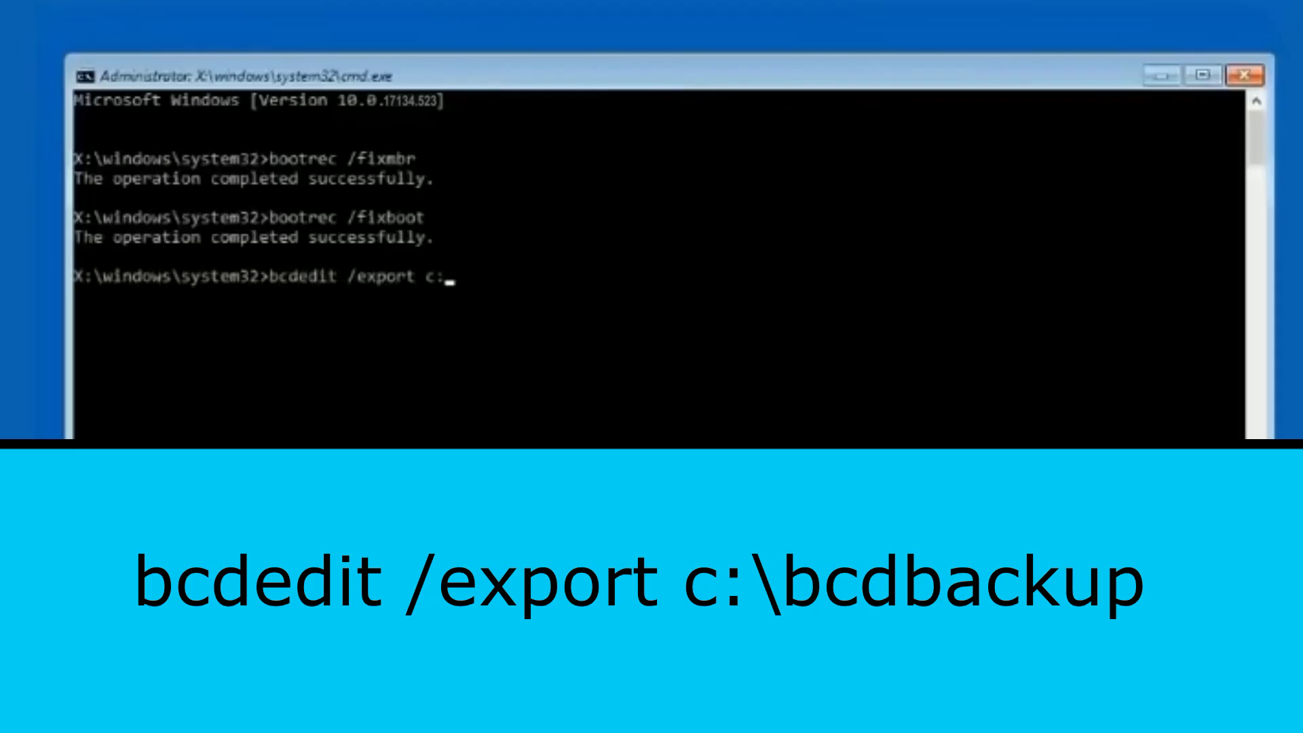
pyautogui.write('\\')
pyautogui.write('bcdbackup')
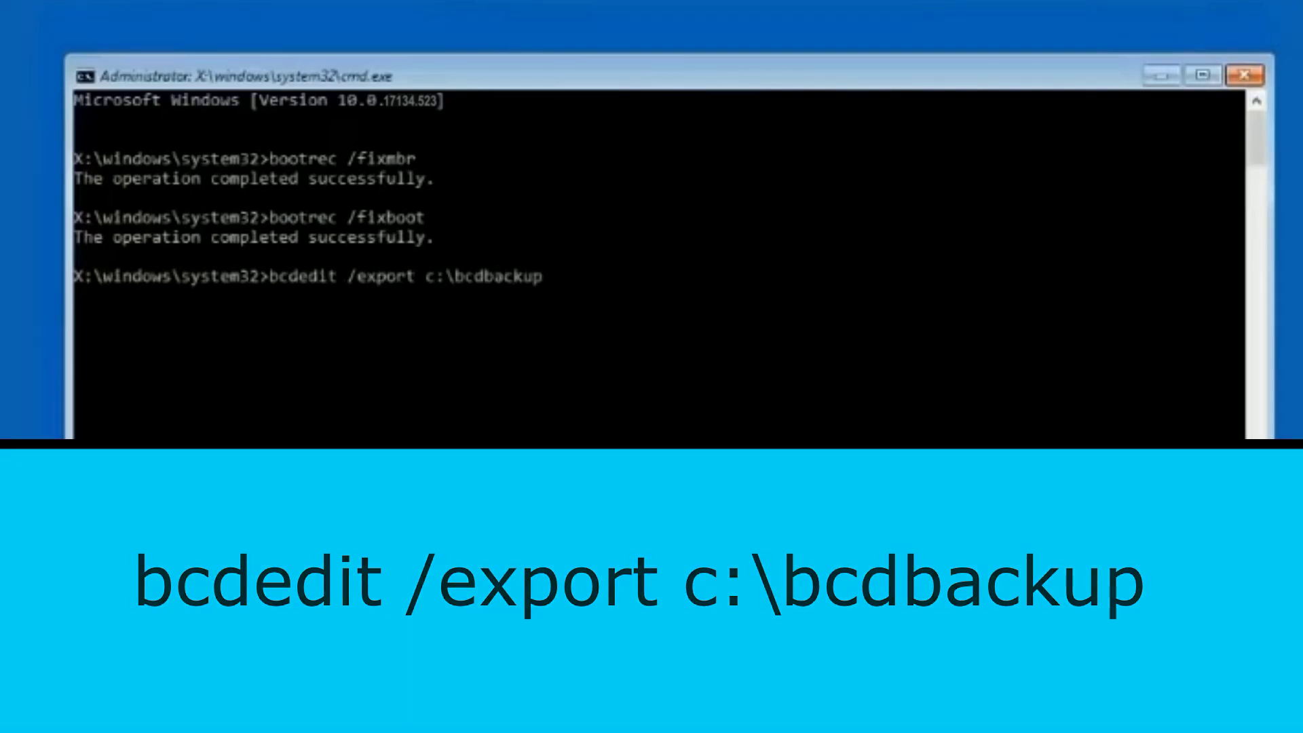
# Step: Run bcdedit /export c:\bcdbackup to save the boot configuration
pyautogui.press('Return')
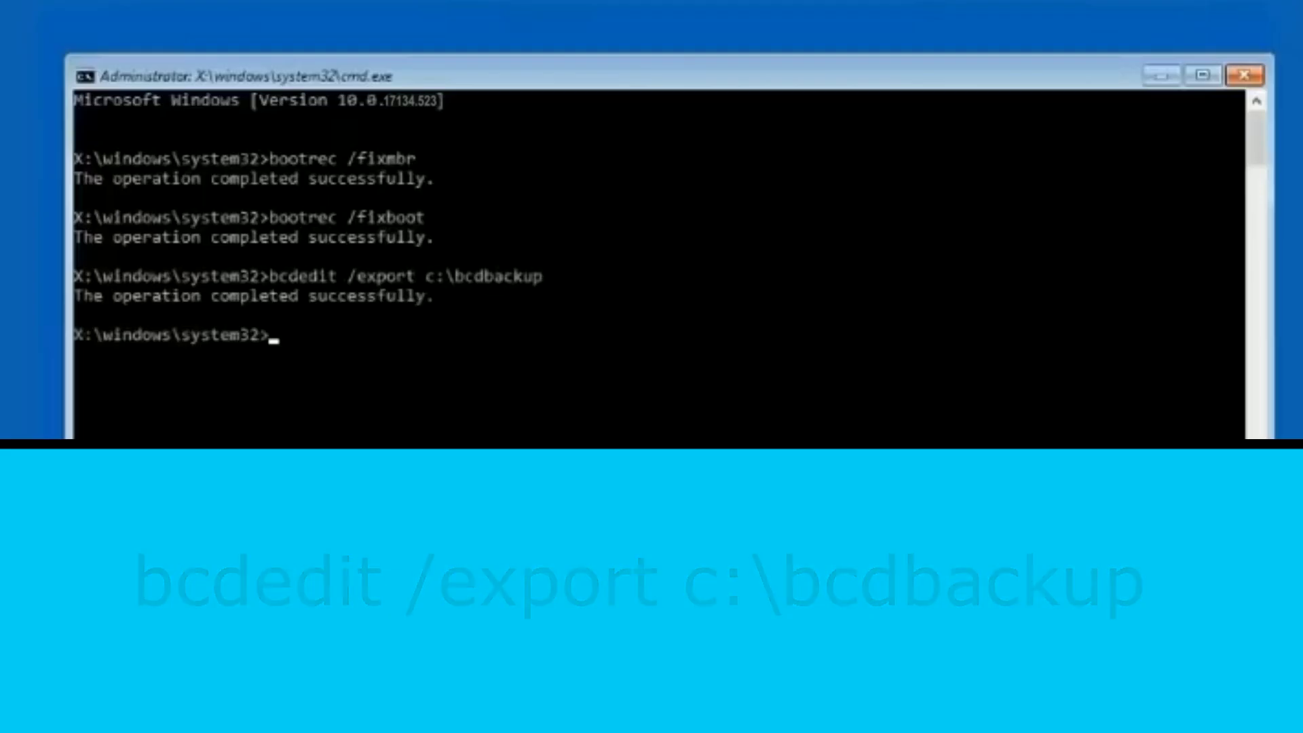
pyautogui.write('attrib c:\\')
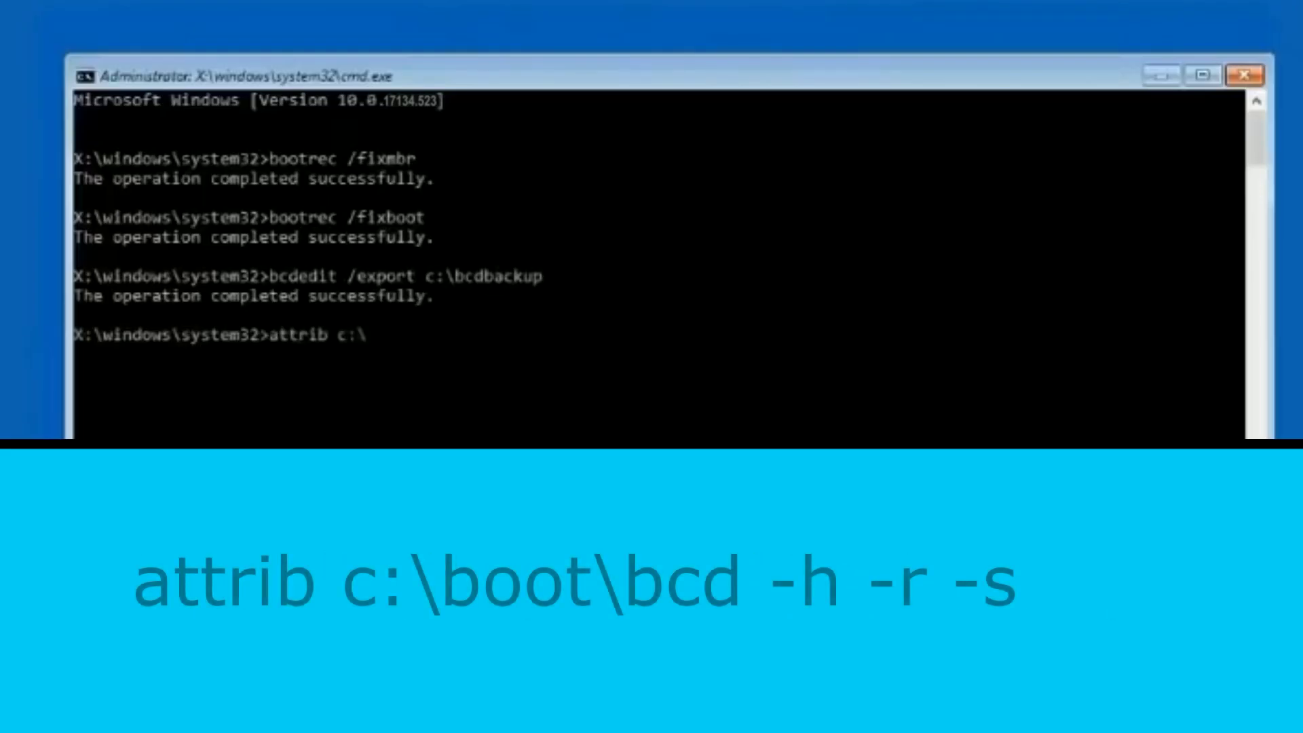
pyautogui.write('boot\\')
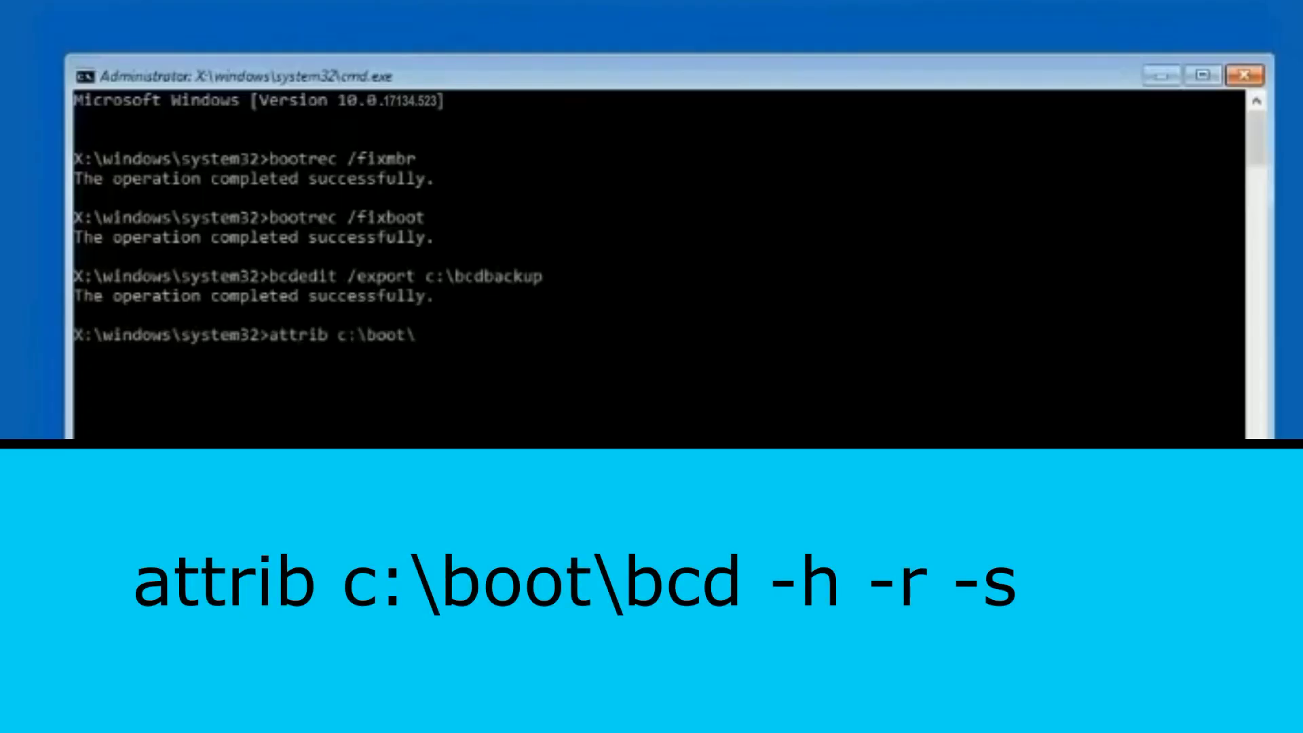
pyautogui.write('bcd ')
pyautogui.write('-h -r -s')
# Step: Run attrib c:\boot\bcd -h -r -s to unhide and unlock the BCD file
pyautogui.press('Return')
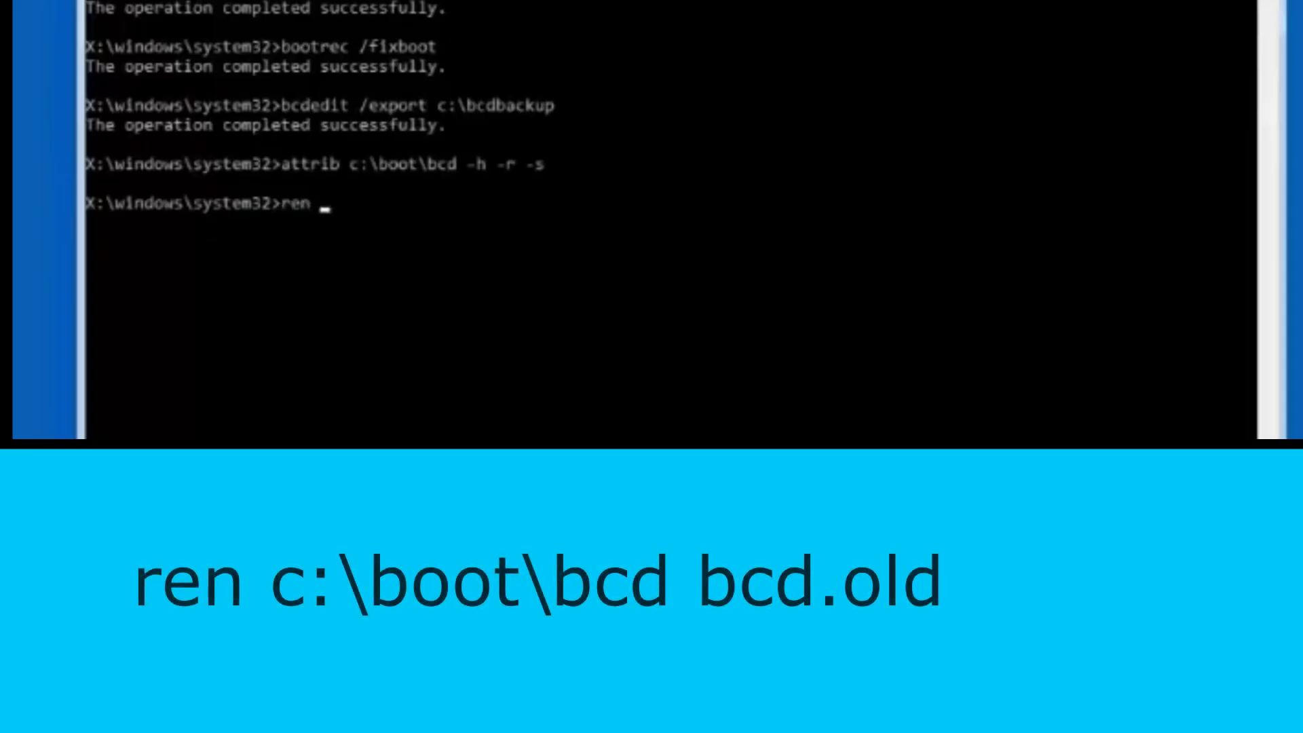
pyautogui.write('c')
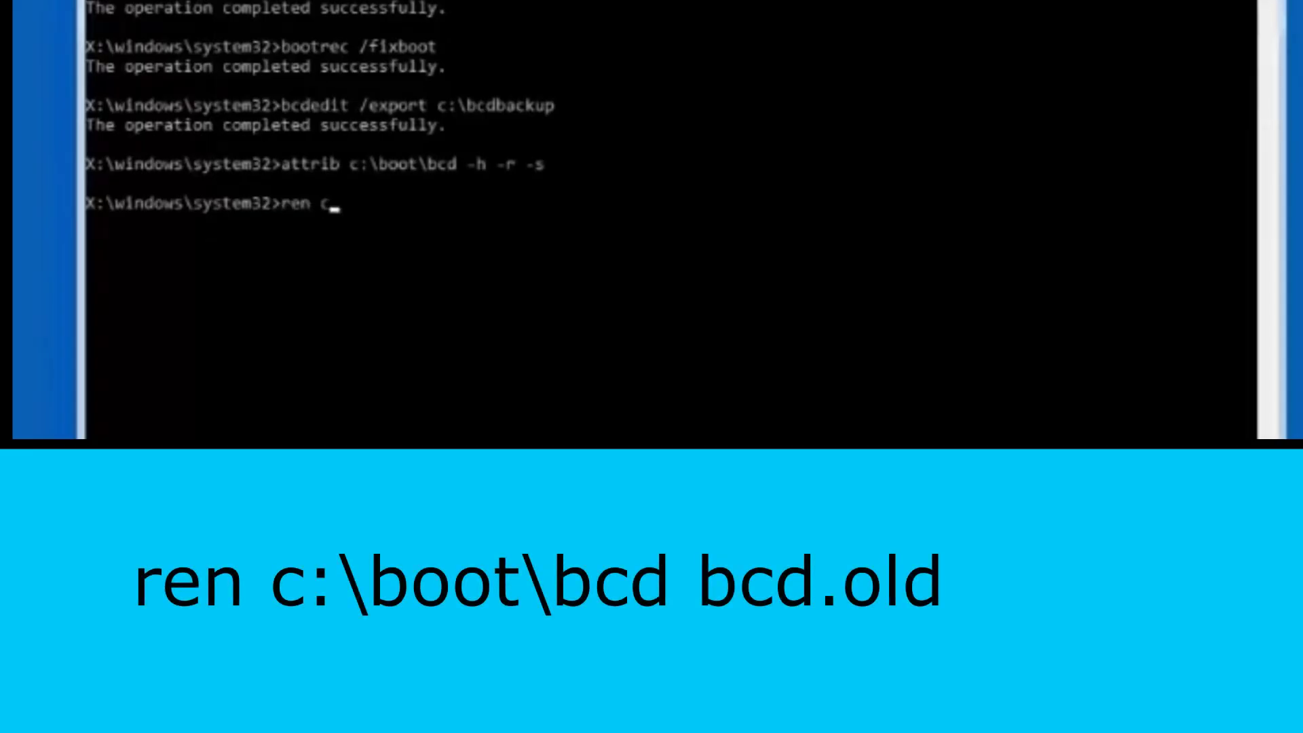
pyautogui.write(':\\boot')
pyautogui.write('\\bcd')
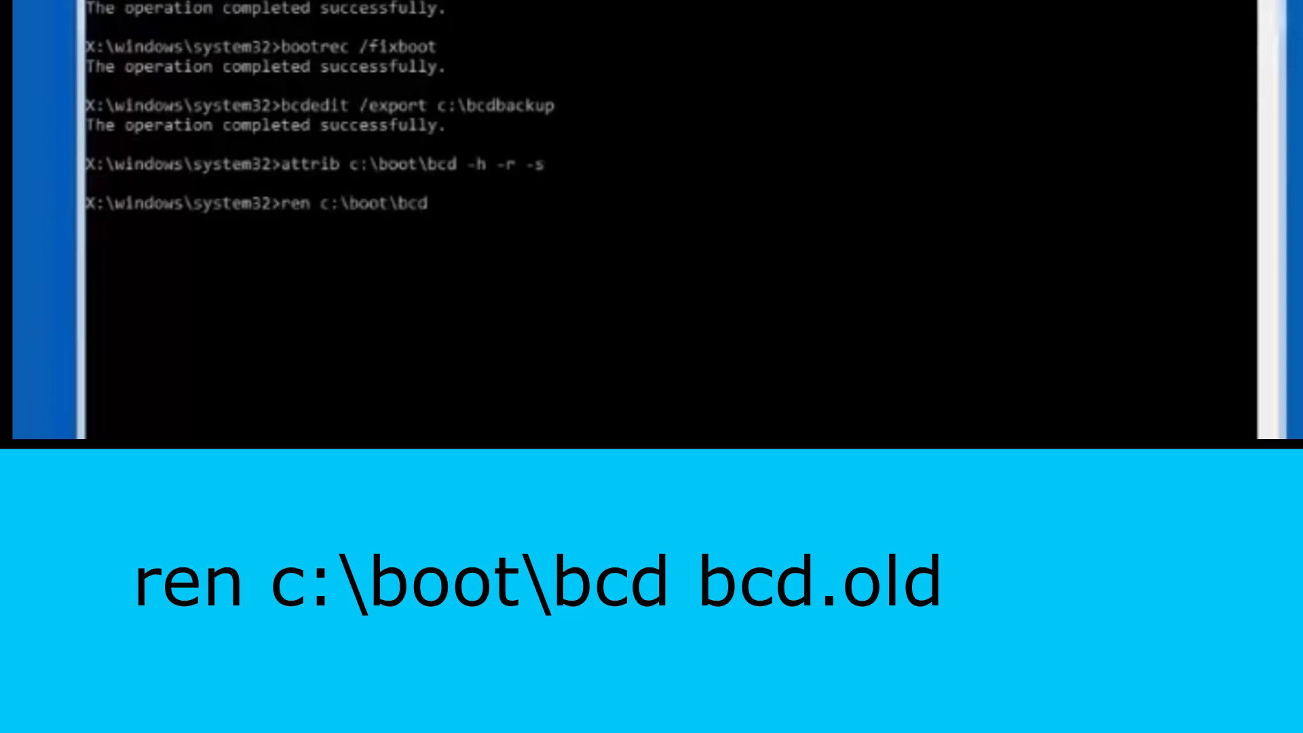
pyautogui.write(' bcd.old')
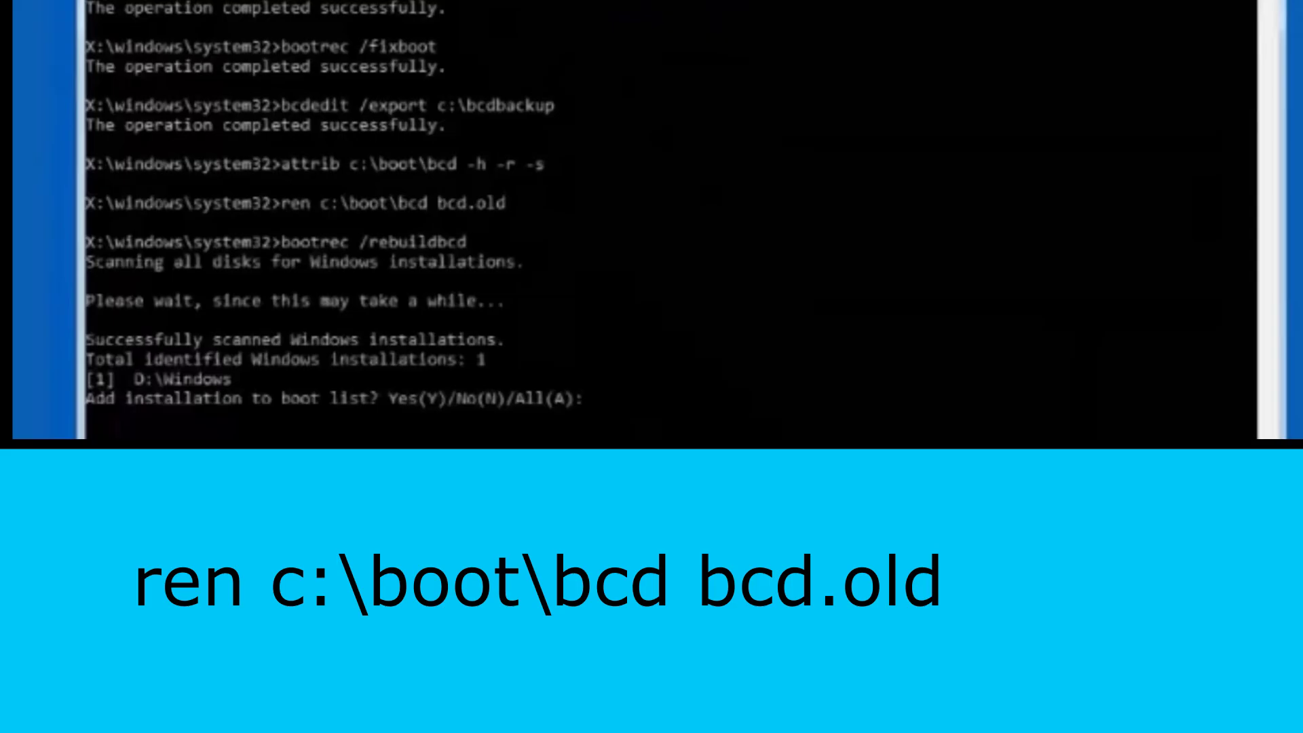